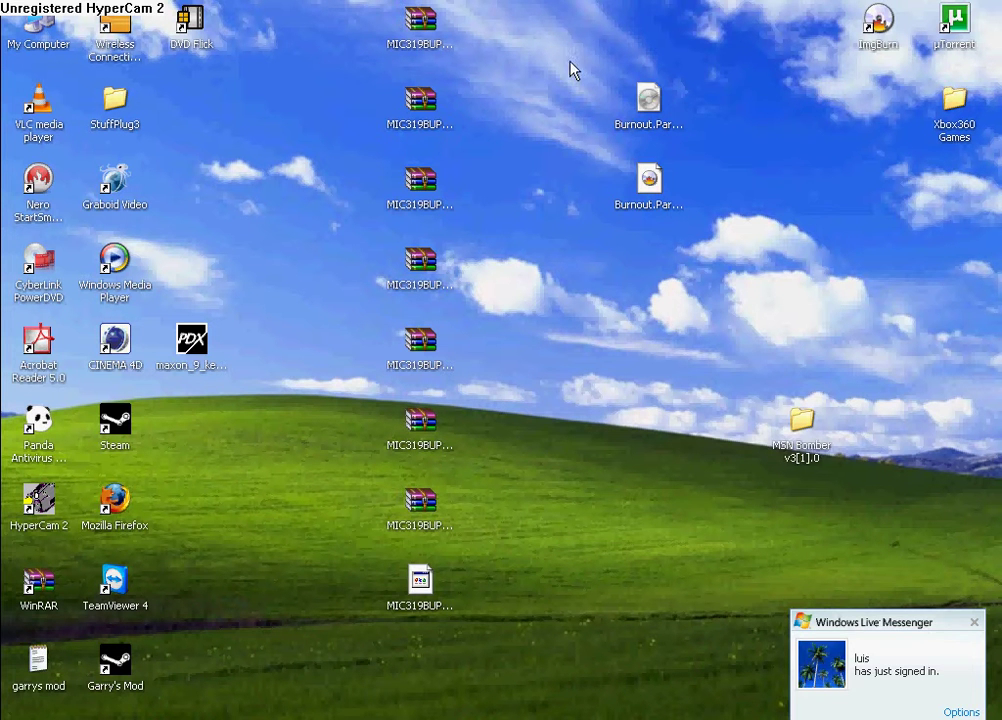
drag(573, 70, 720, 118)
drag(528, 197, 518, 220)
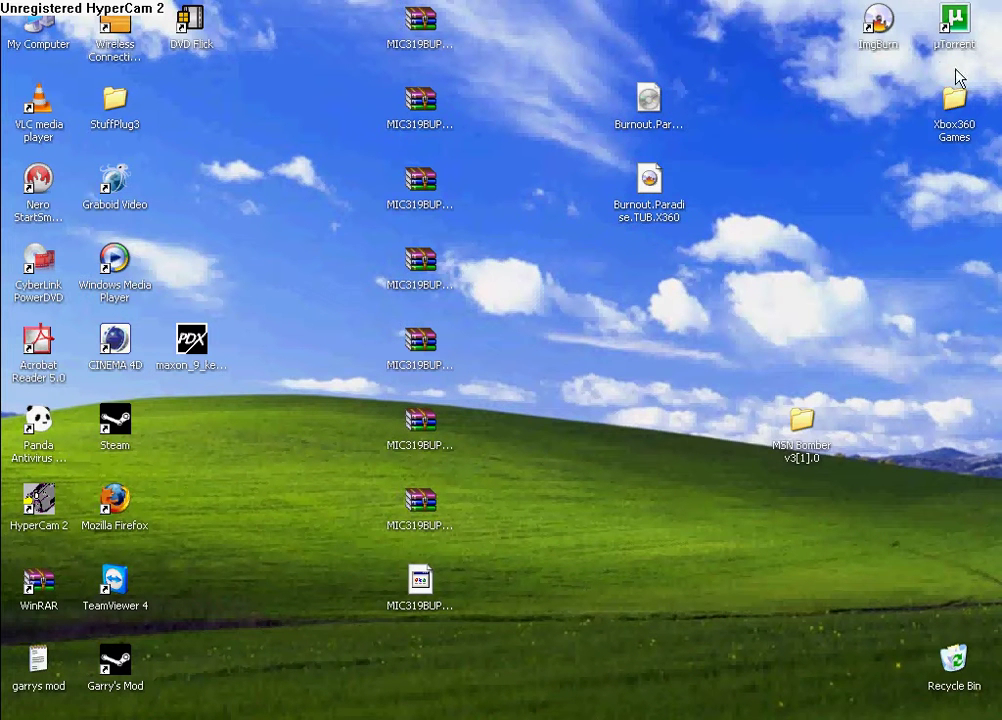
Step: Launch ImgBurn and set the layer break for DL media to User Specified in its write settings
double_click(876, 50)
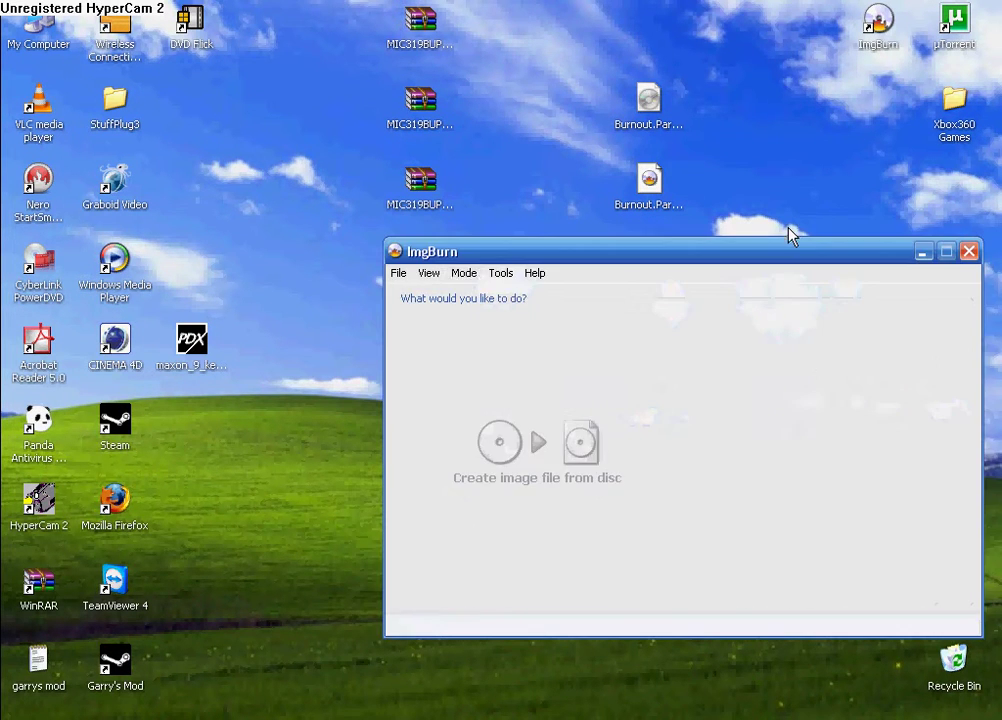
click(502, 272)
click(510, 461)
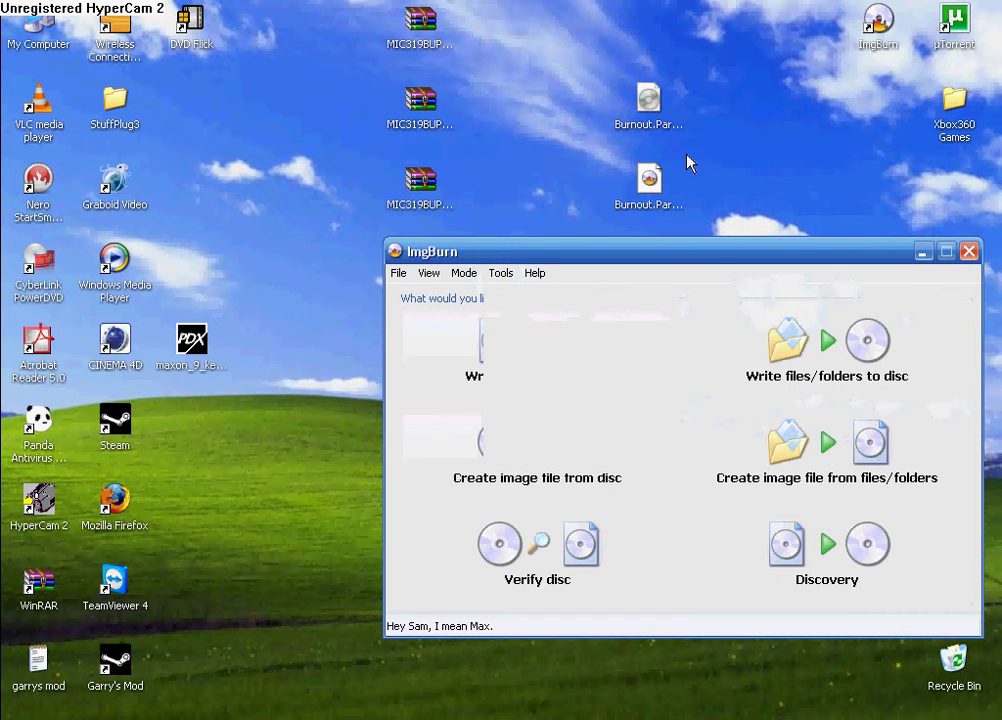
click(605, 216)
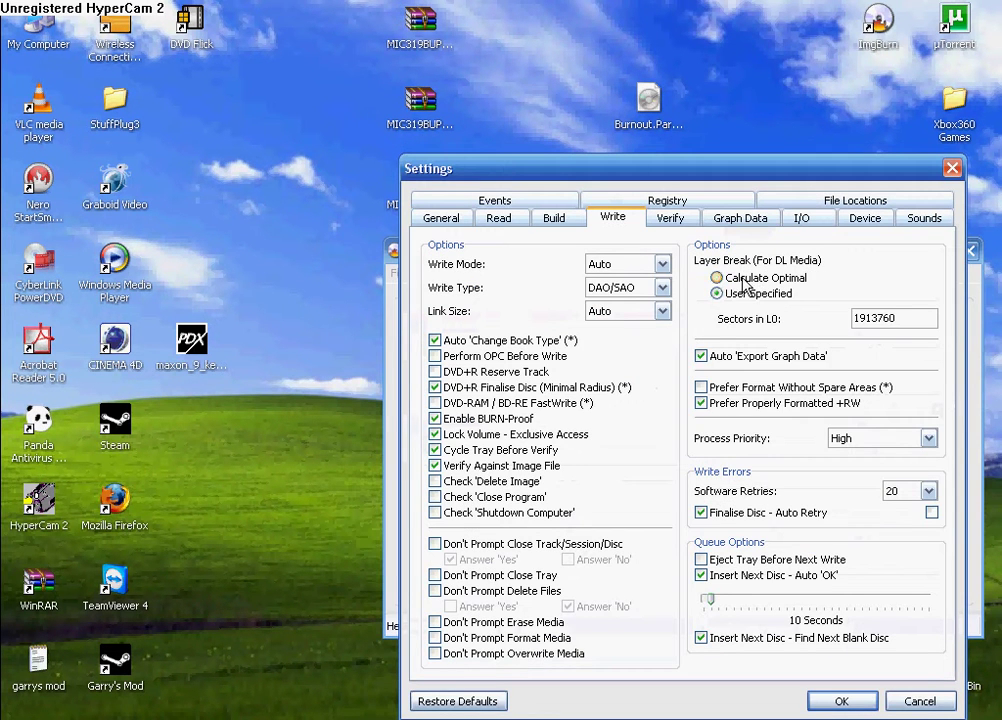
click(718, 277)
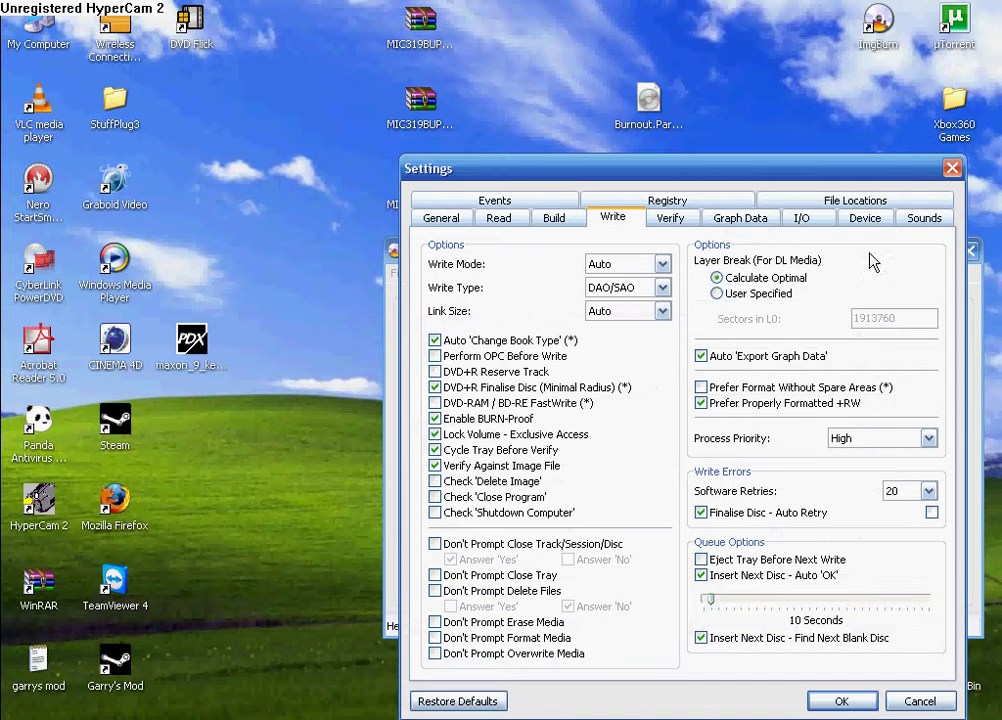
click(724, 298)
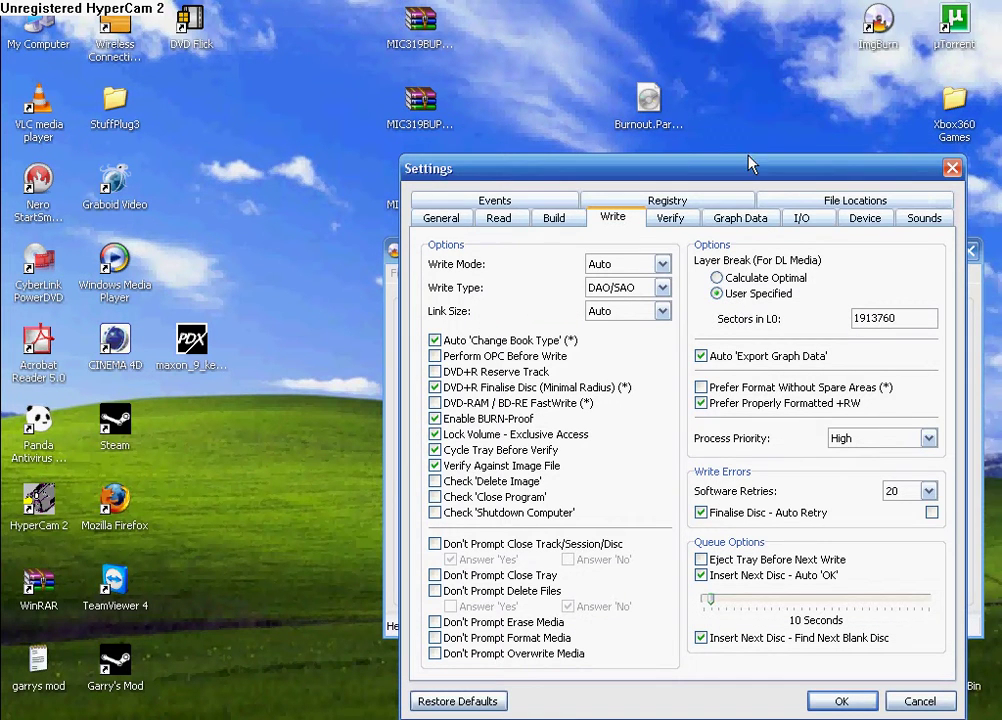
key(Return)
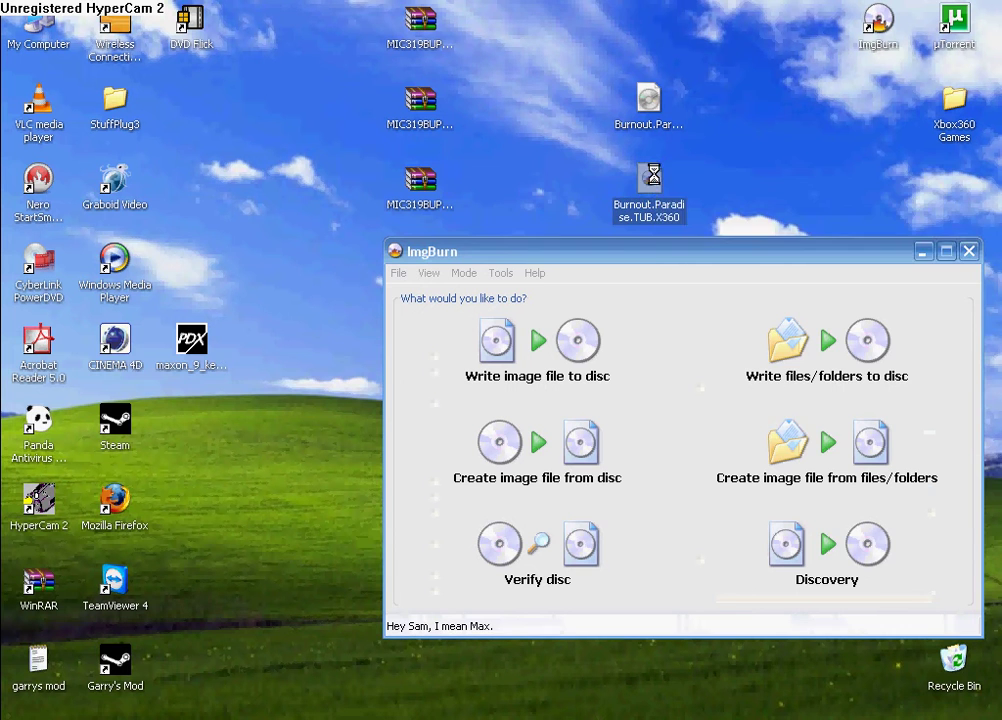
Step: Open the Burnout.Paradise.TUB.X360 .dvd file from the desktop in Notepad, copy its LayerBreak value 1913760 and close the file
right_click(656, 178)
mouse_move(718, 210)
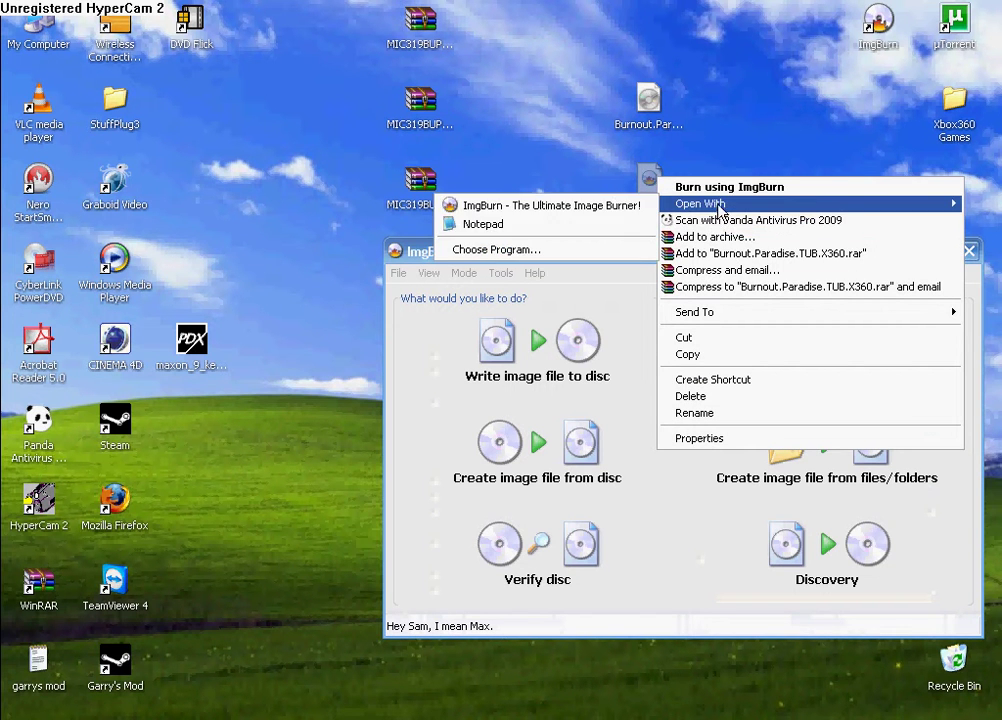
click(590, 225)
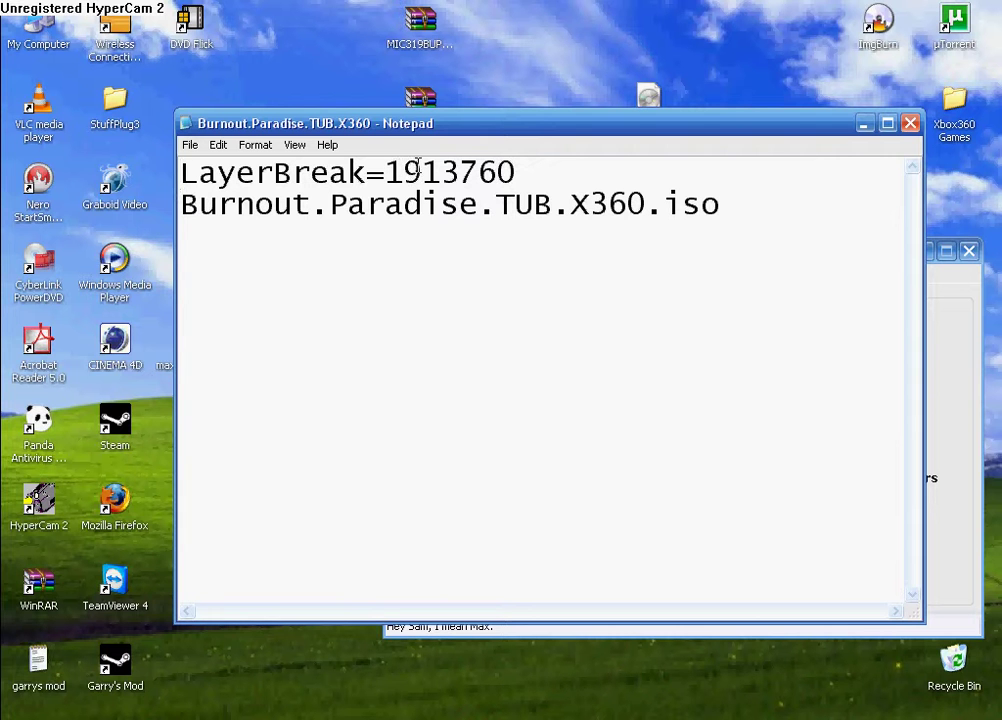
drag(385, 172, 496, 173)
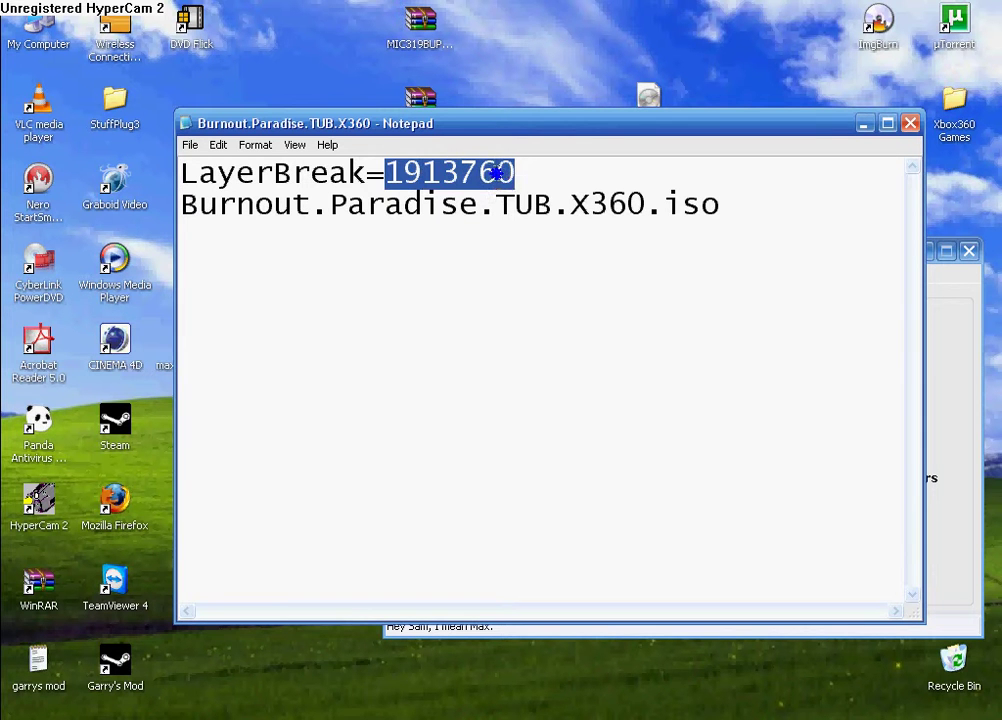
right_click(496, 173)
click(519, 224)
click(909, 124)
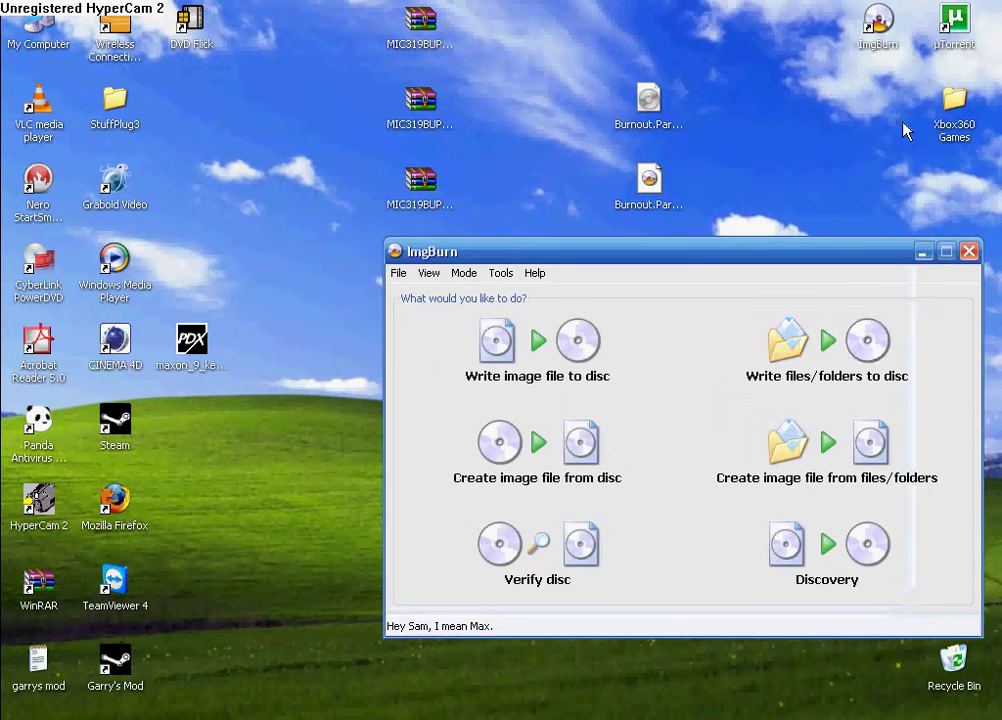
Step: In ImgBurn's write settings, specify a user-defined DL layer break and paste 1913760 as the sectors in L0, saving the settings
click(502, 274)
click(528, 458)
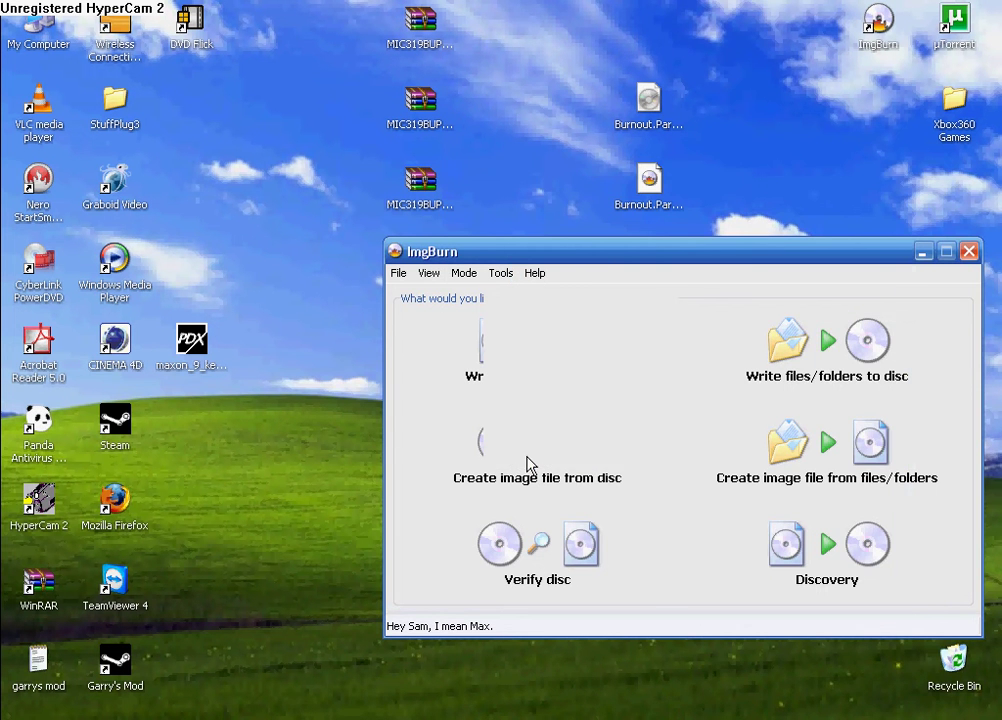
click(603, 221)
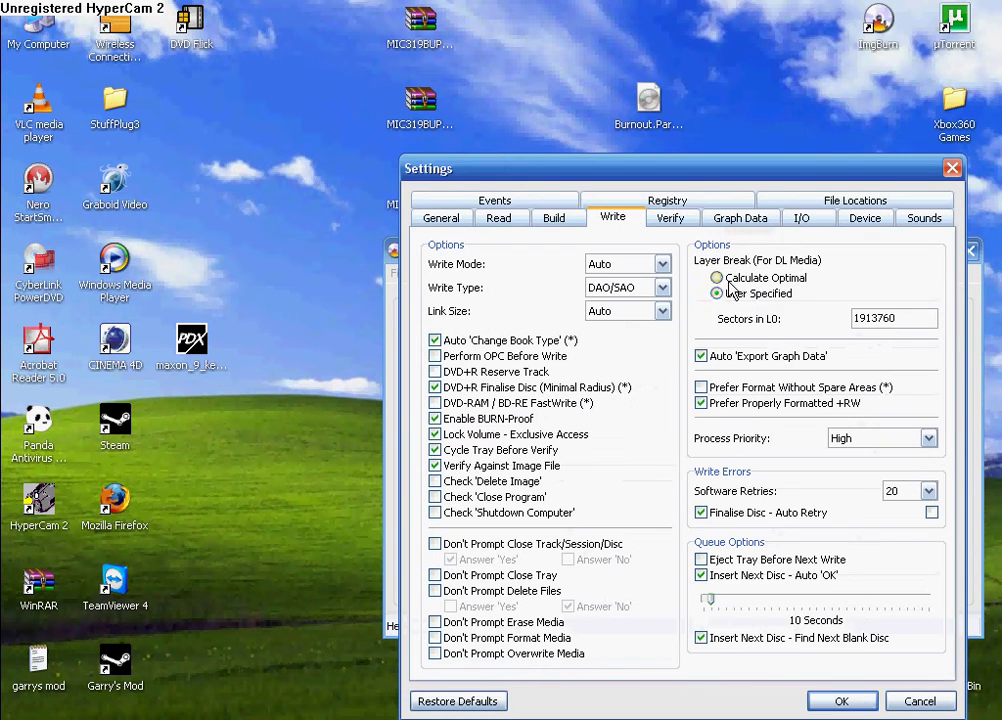
click(724, 278)
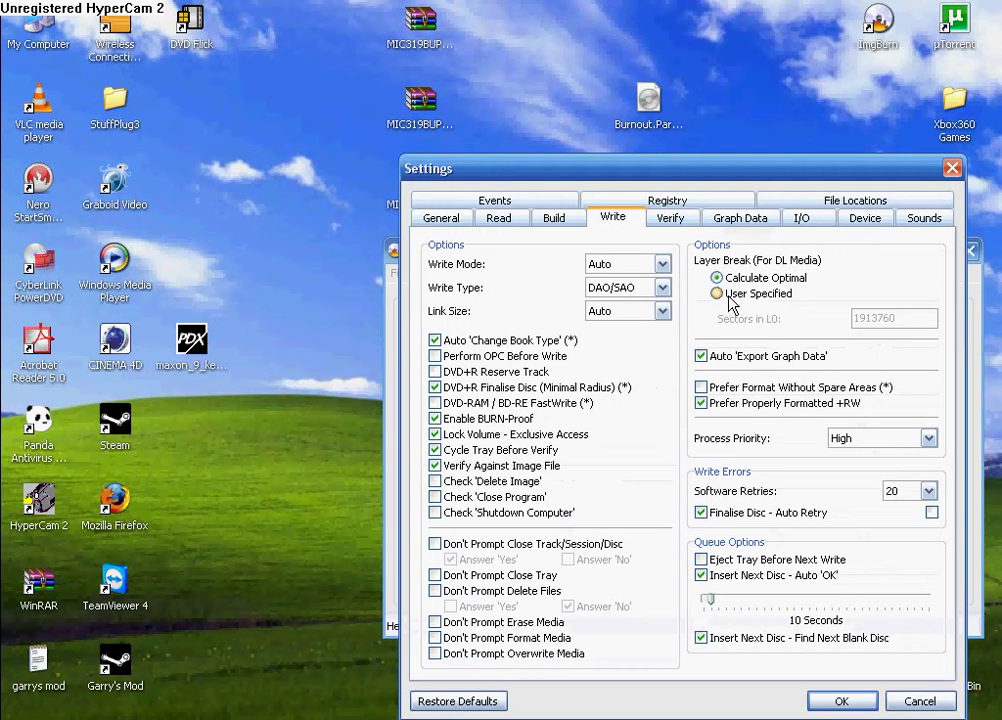
click(729, 294)
double_click(859, 317)
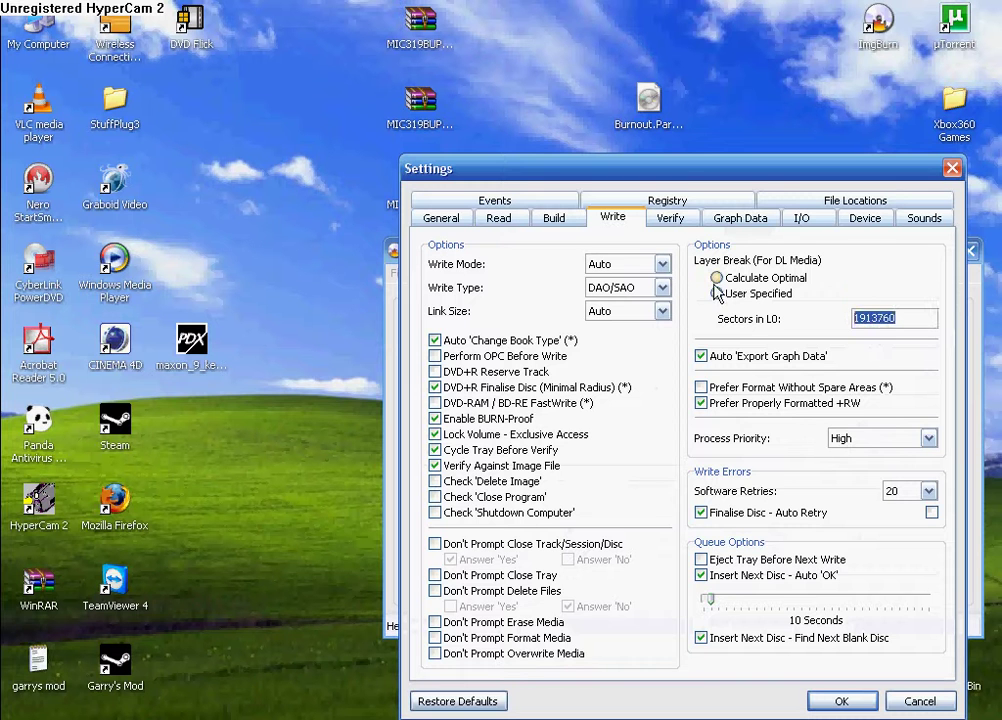
key(ctrl+x)
right_click(884, 318)
click(916, 385)
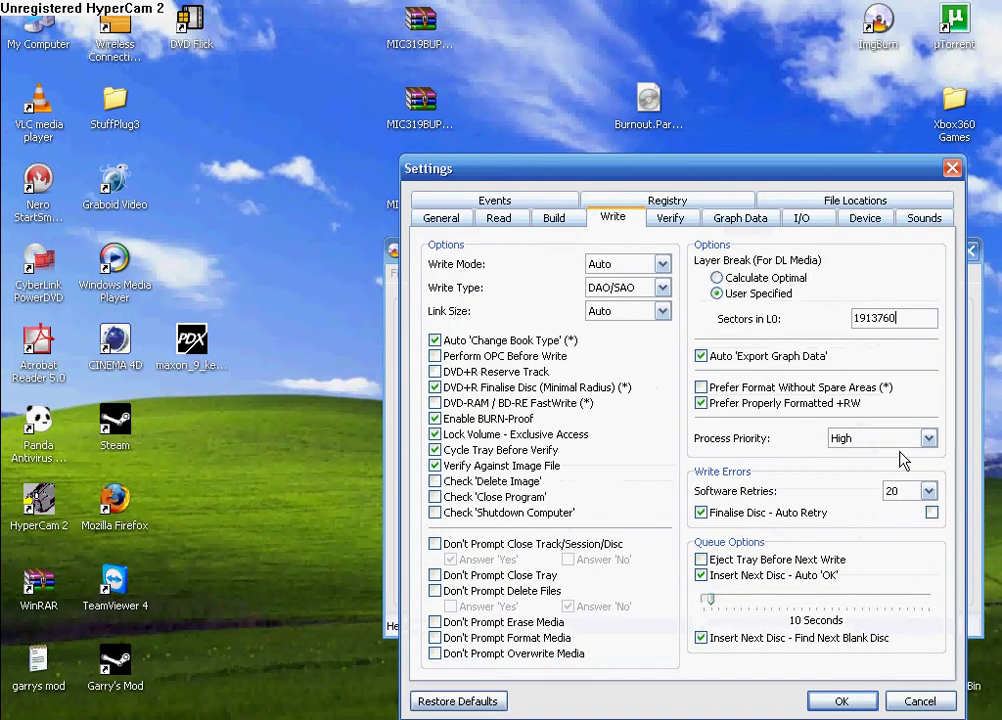
click(841, 701)
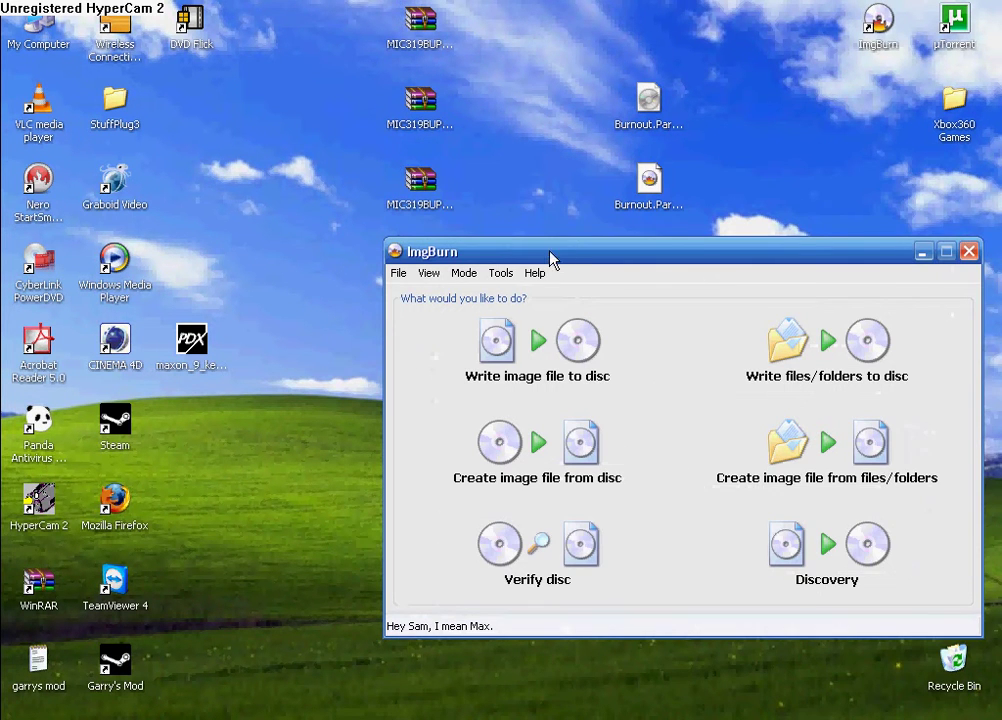
Step: Choose to write an image file to disc and load Burnout.Paradise.TUB.X360.dvd from the desktop as the source
drag(550, 258, 503, 256)
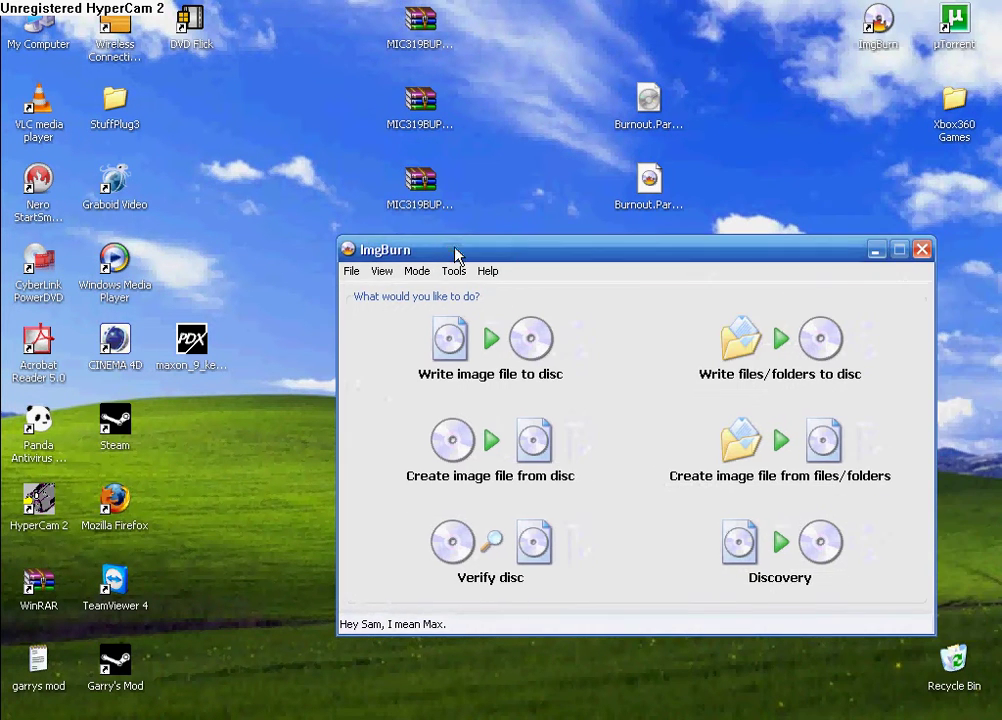
click(540, 342)
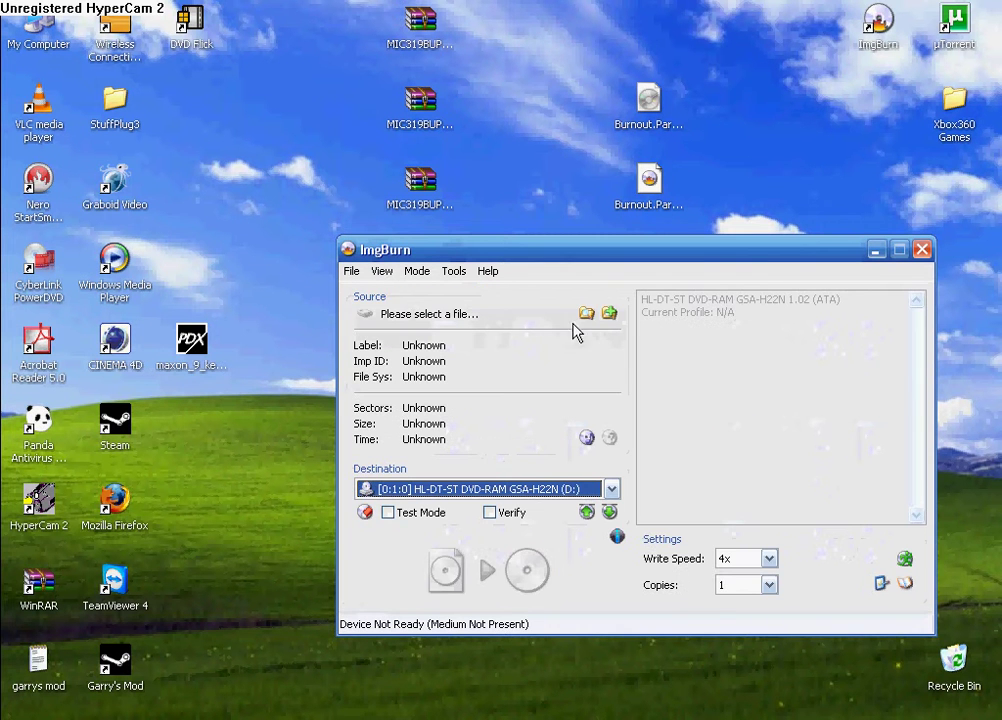
click(587, 316)
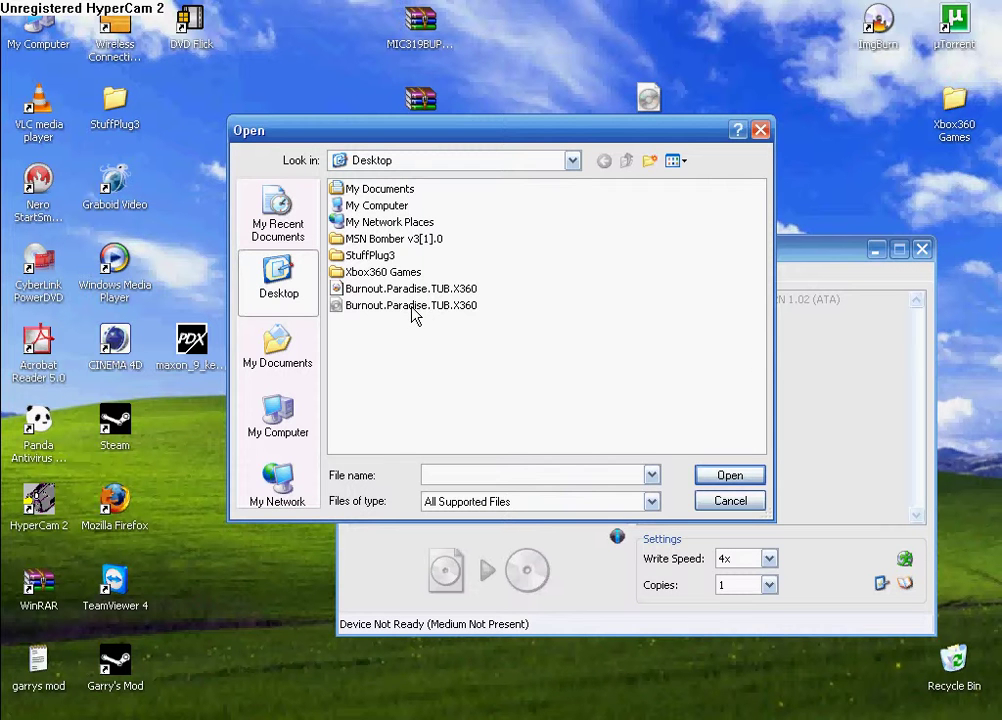
click(760, 130)
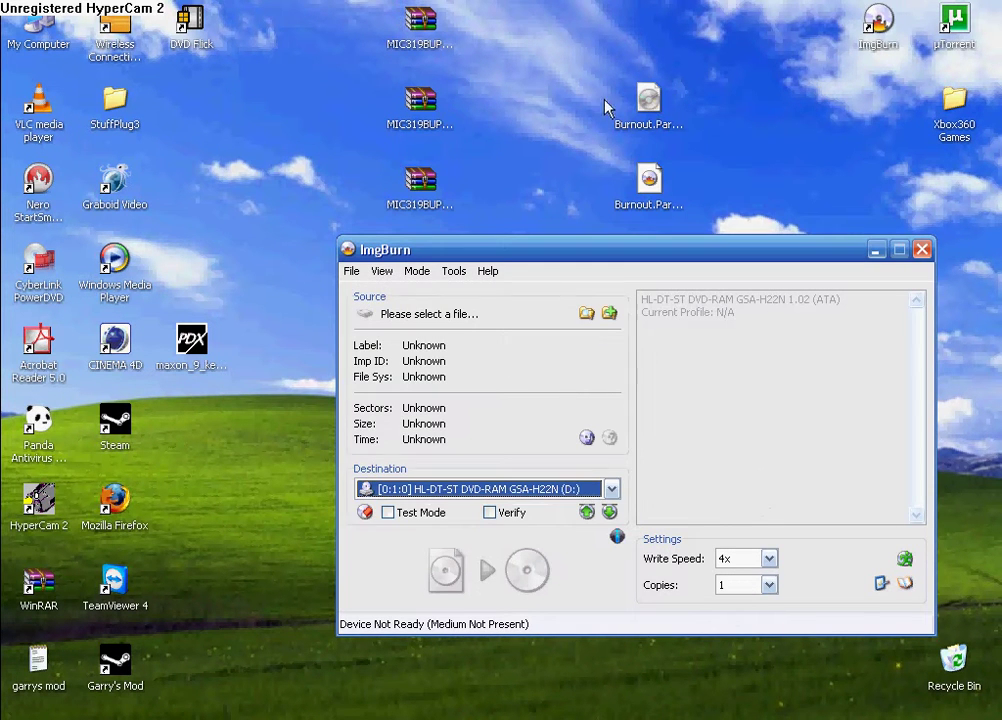
click(648, 108)
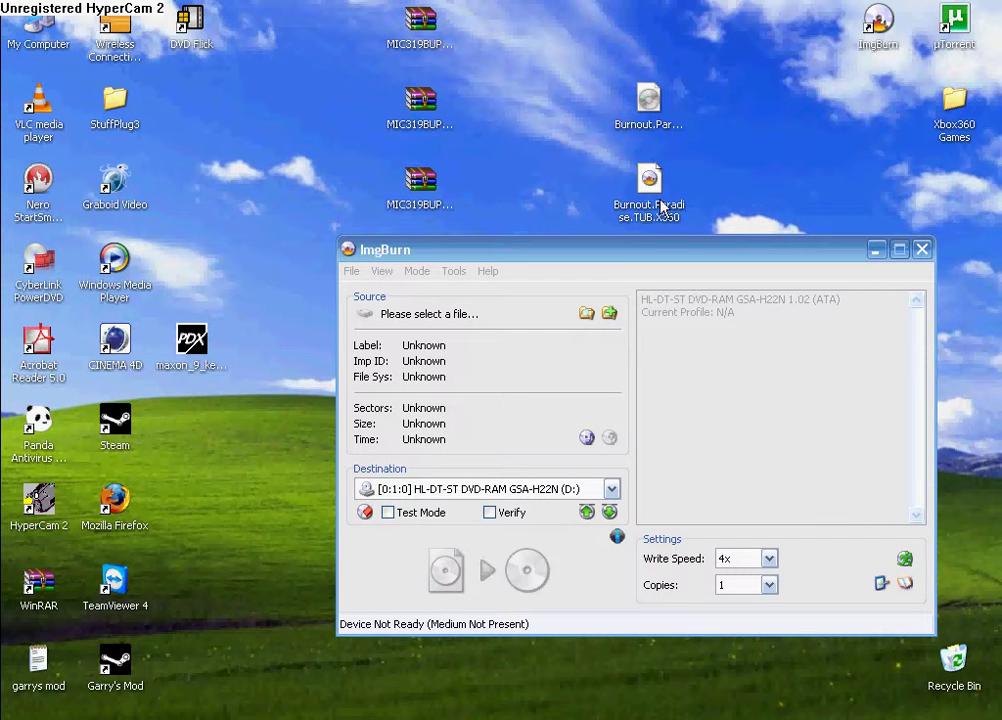
click(587, 313)
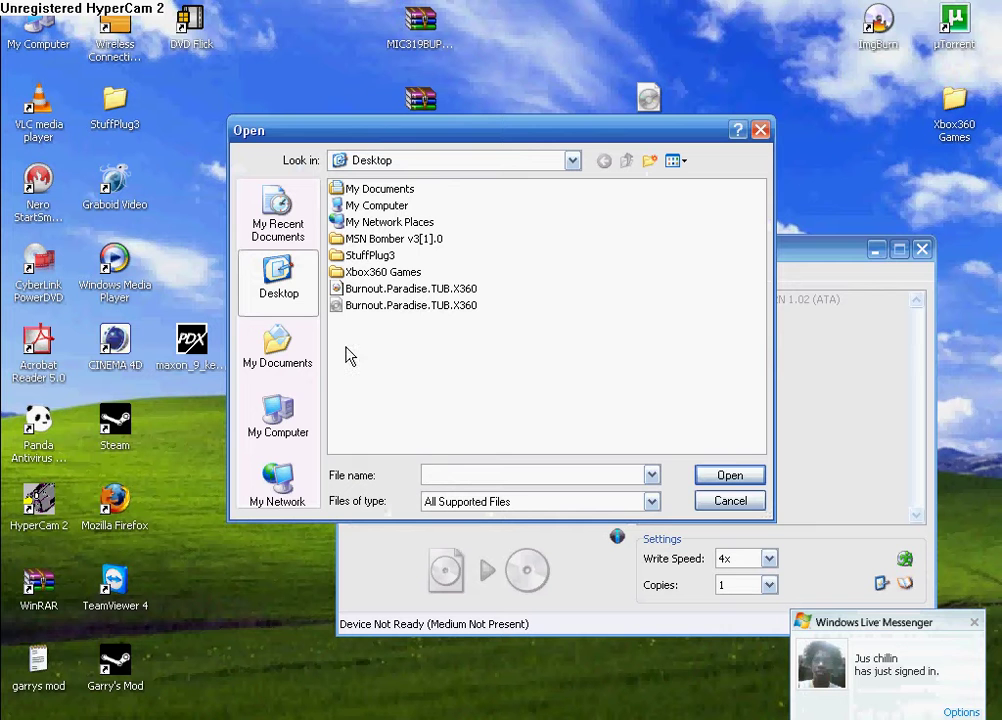
double_click(373, 296)
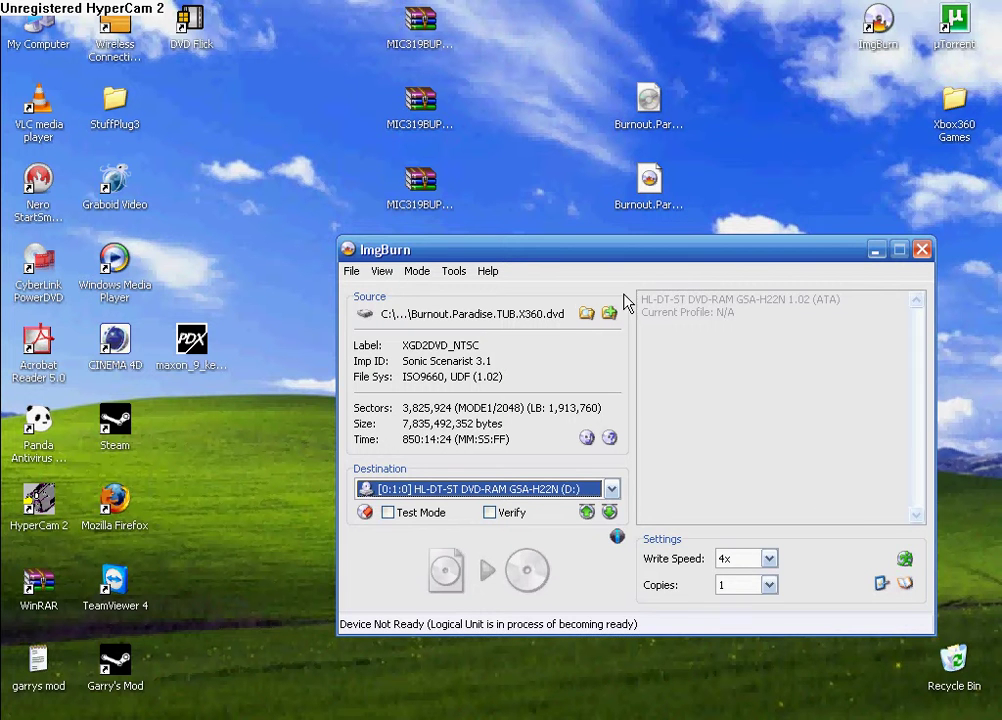
Step: Examine the inserted disc's status, free space and supported write speeds in the disc information
drag(556, 250, 543, 215)
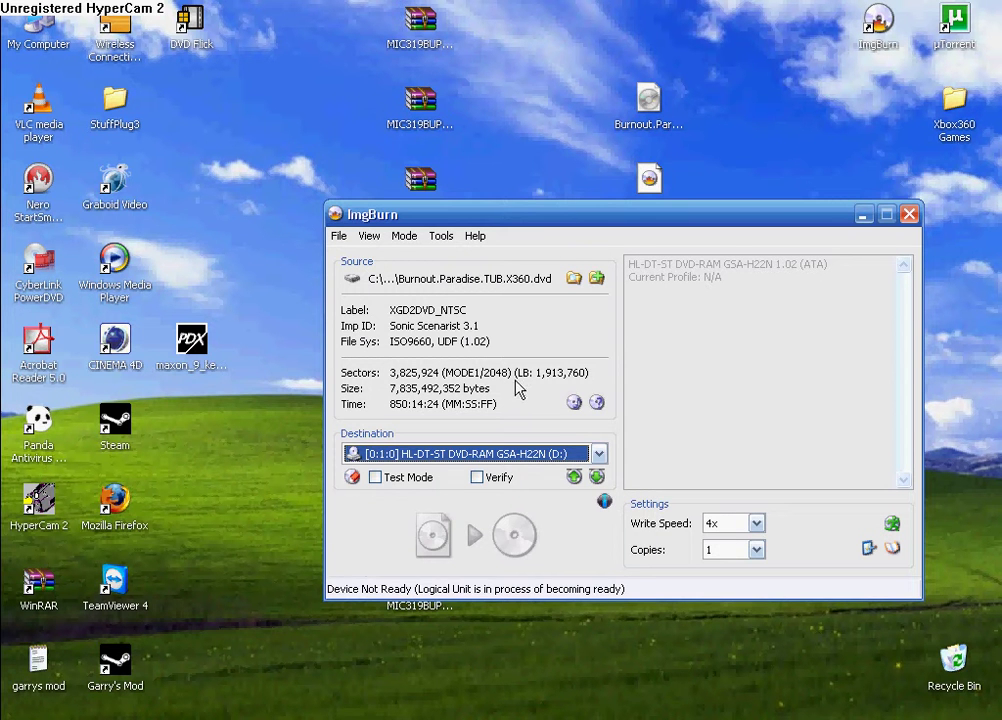
drag(528, 213, 490, 181)
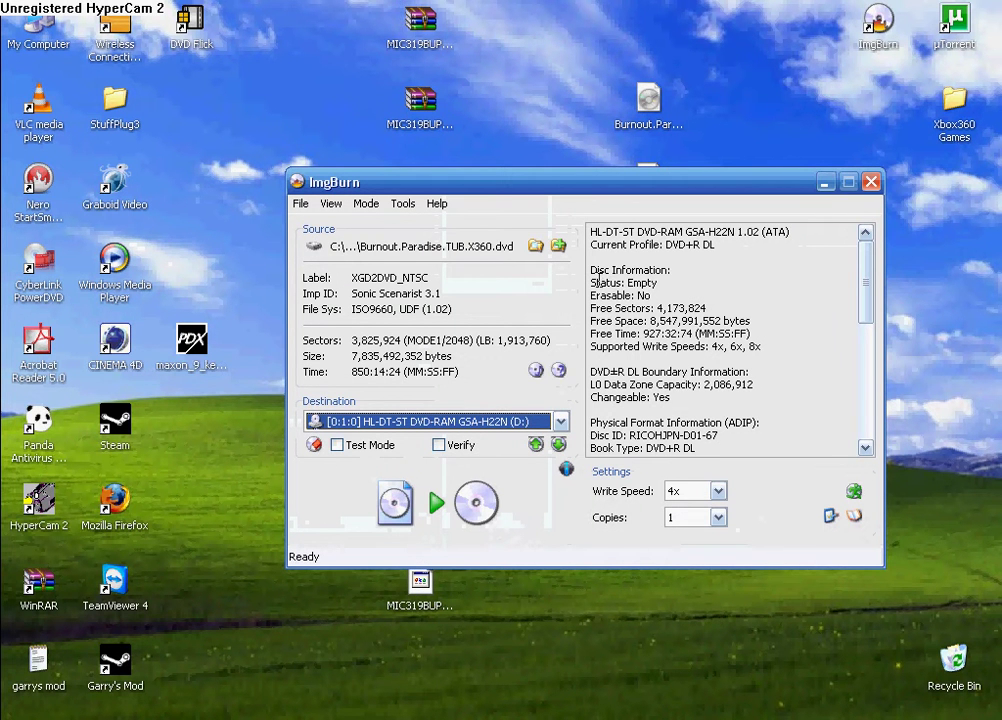
drag(626, 283, 680, 281)
click(785, 320)
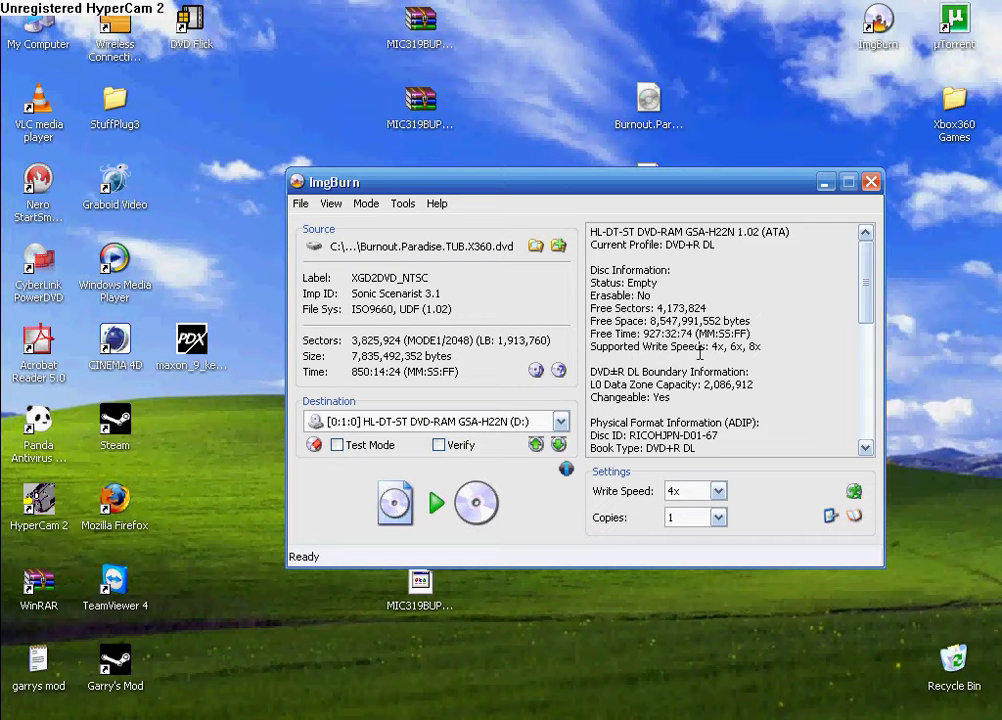
drag(712, 346, 760, 344)
click(762, 346)
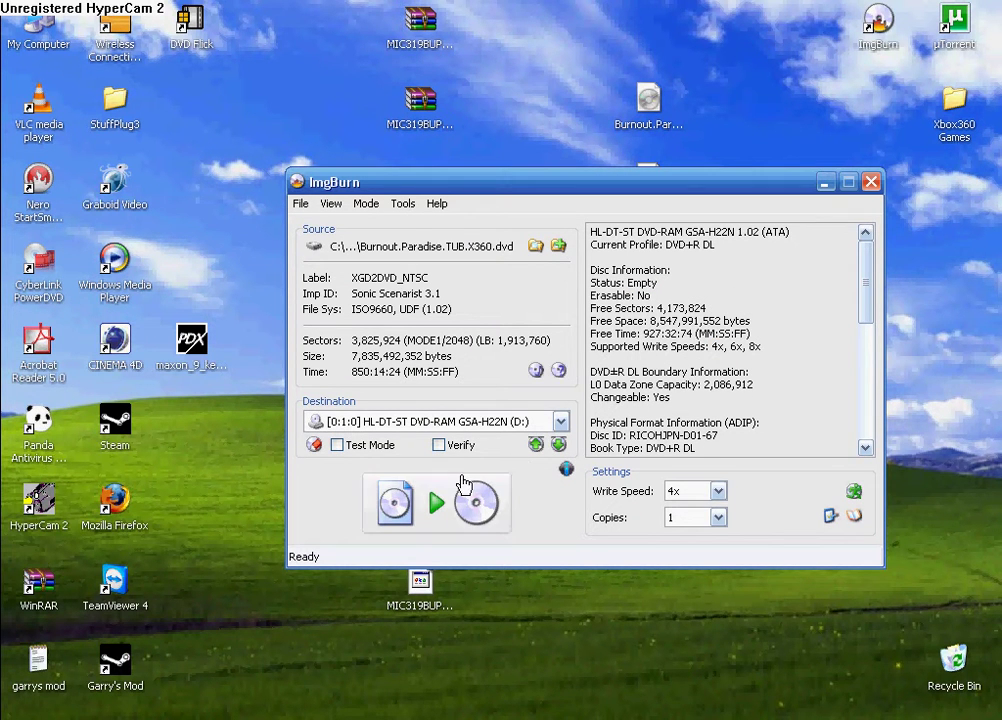
Step: Leave verification disabled and start burning the loaded image to the disc in drive D: at 4x
click(439, 446)
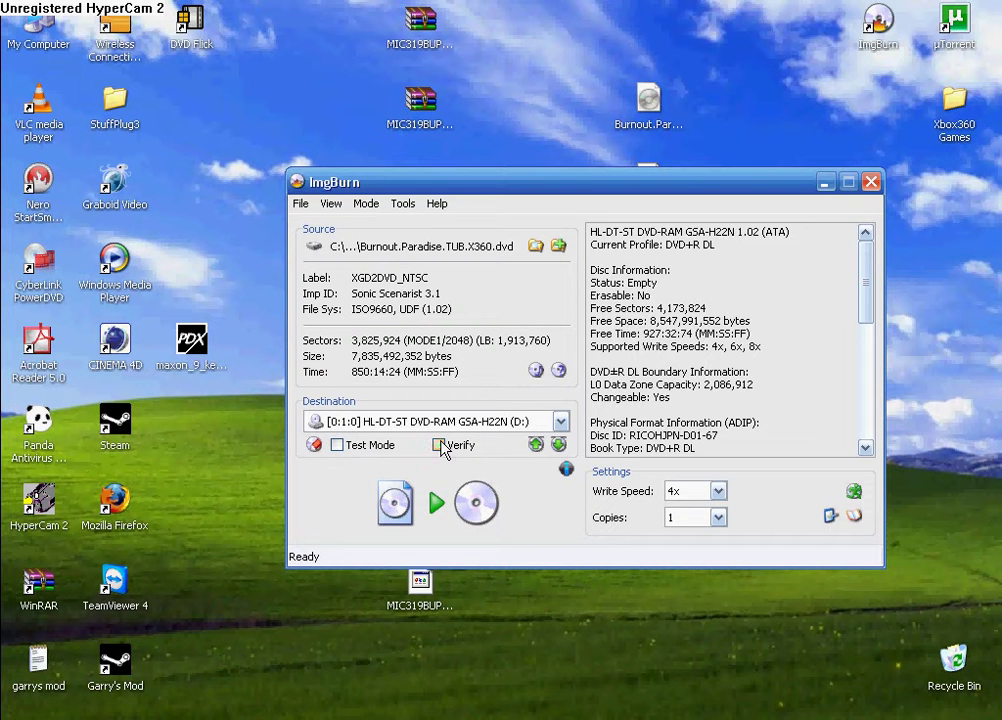
click(439, 446)
click(425, 522)
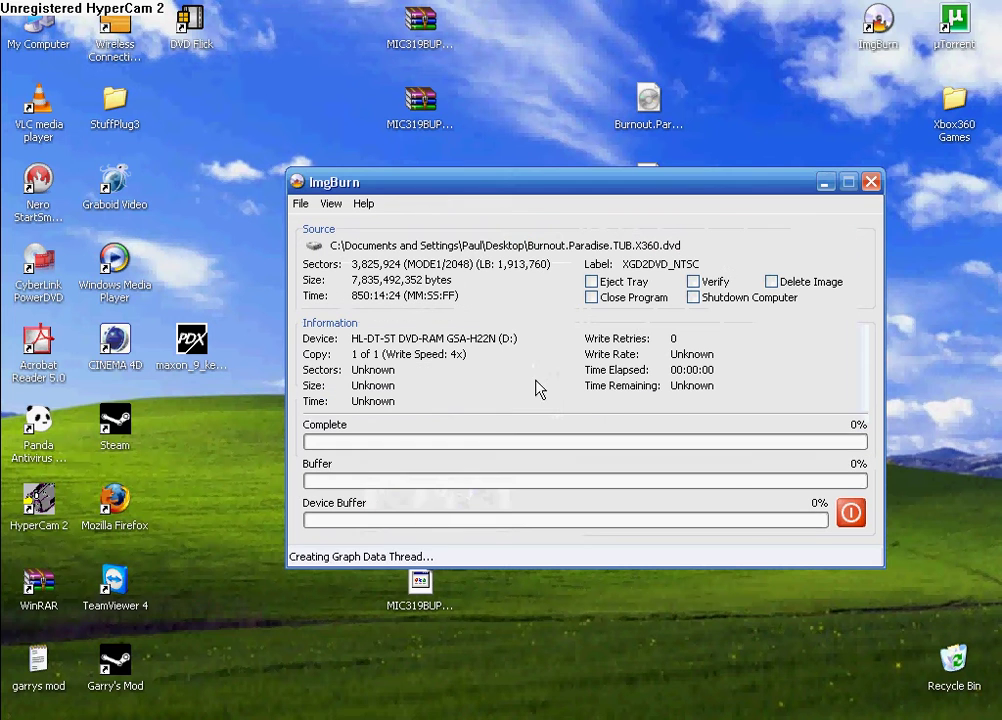